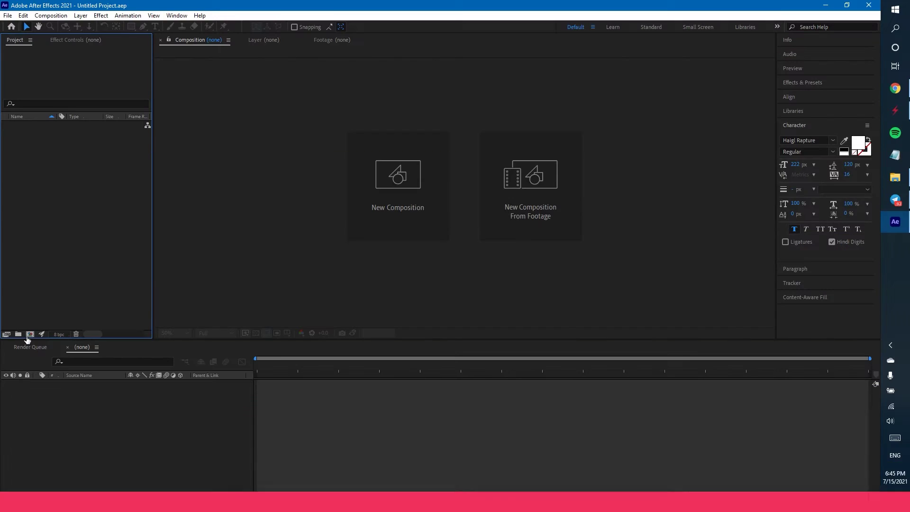
Create the 10-second composition Comp 1 with the HDTV 1080 29.97 preset and add the cat photo to it as a layer.
click(354, 218)
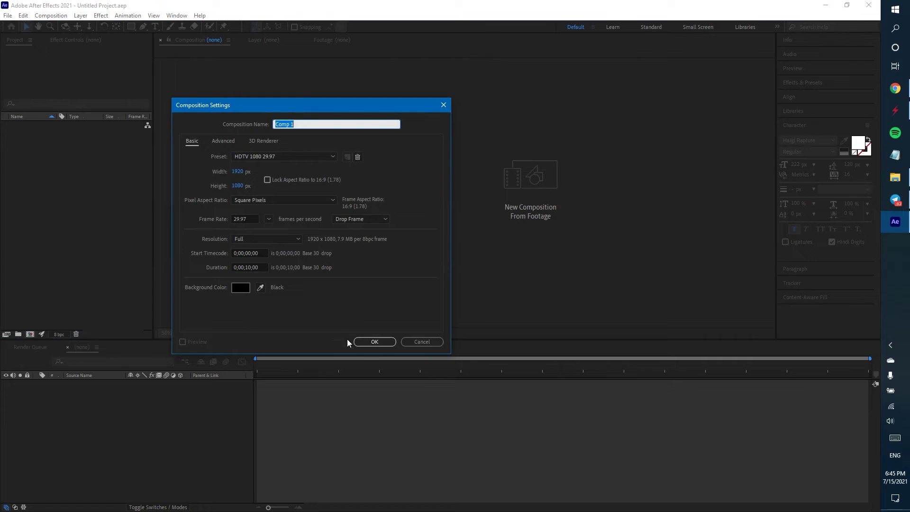
click(374, 341)
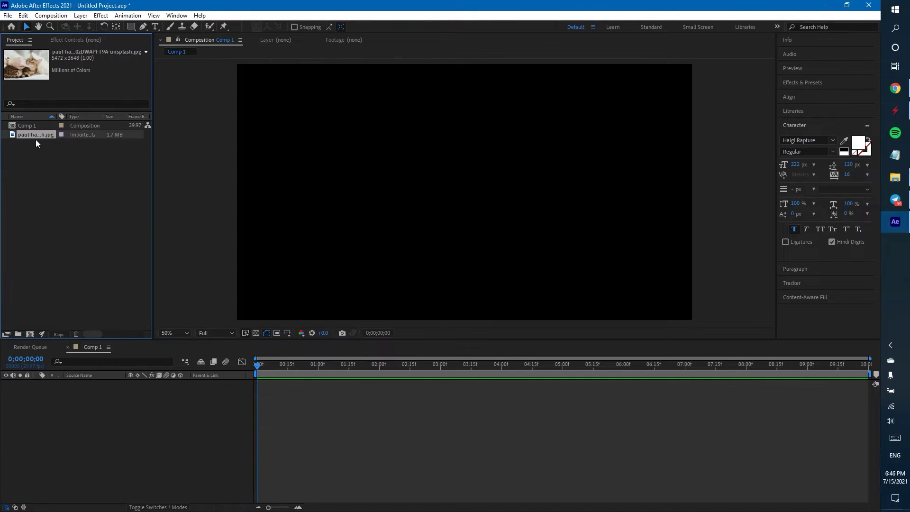
drag(35, 134, 67, 425)
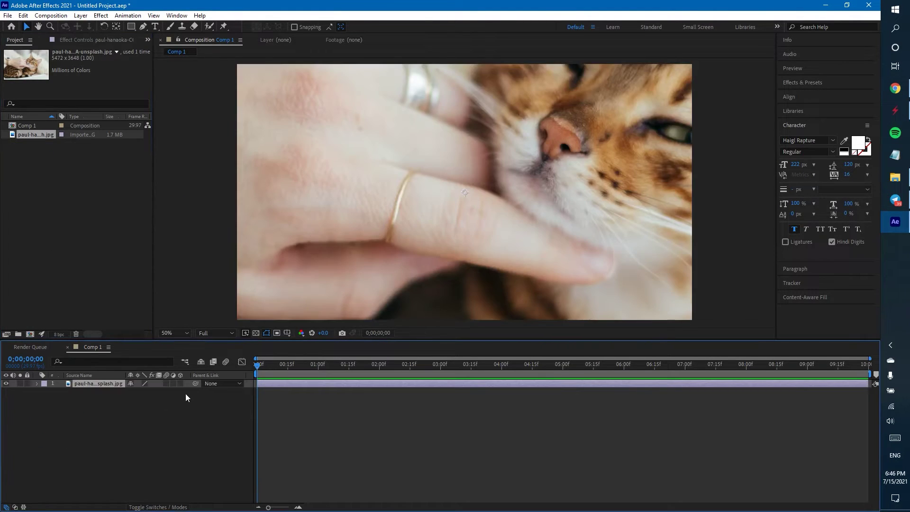
Scale the cat photo layer down to 36% so it fits the composition frame.
click(84, 388)
key(s)
drag(139, 393, 109, 392)
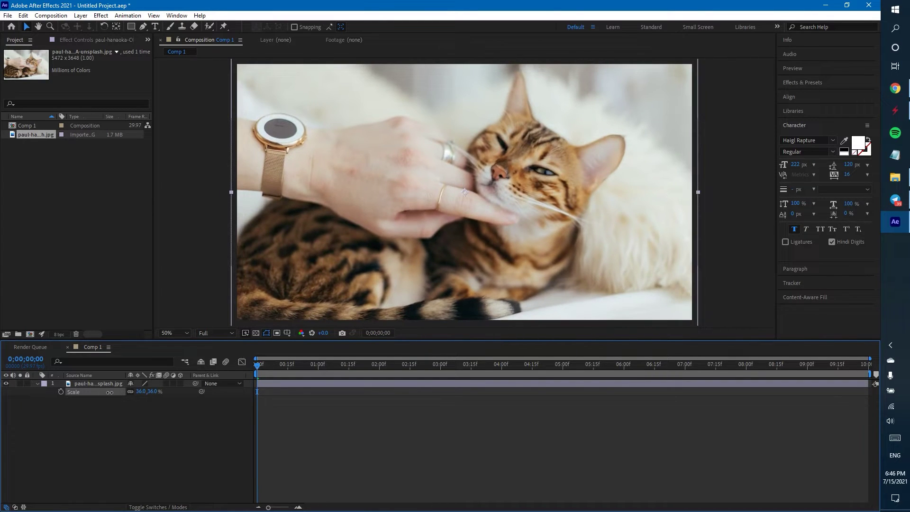
click(161, 424)
click(98, 383)
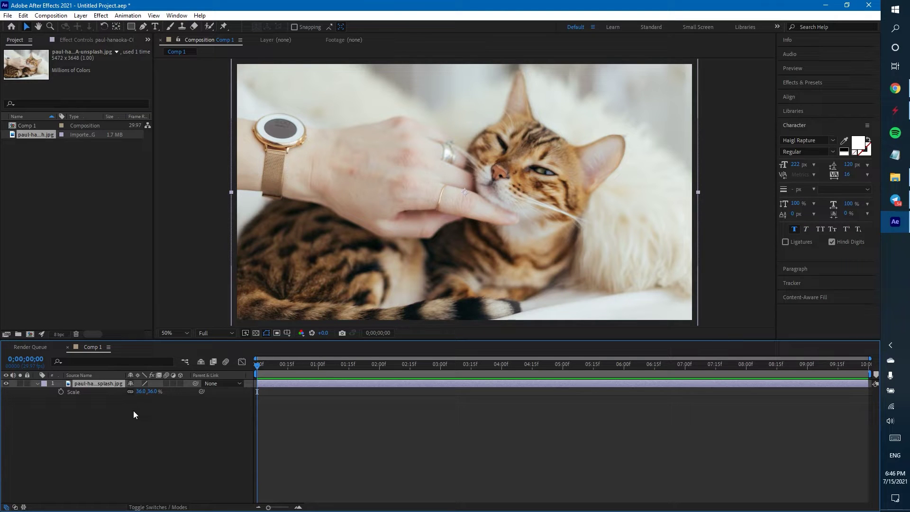
Draw a red rectangle over the middle of the photo with no layer selected, and delete the shape layer it makes.
click(125, 438)
click(131, 26)
drag(368, 144, 534, 246)
click(98, 383)
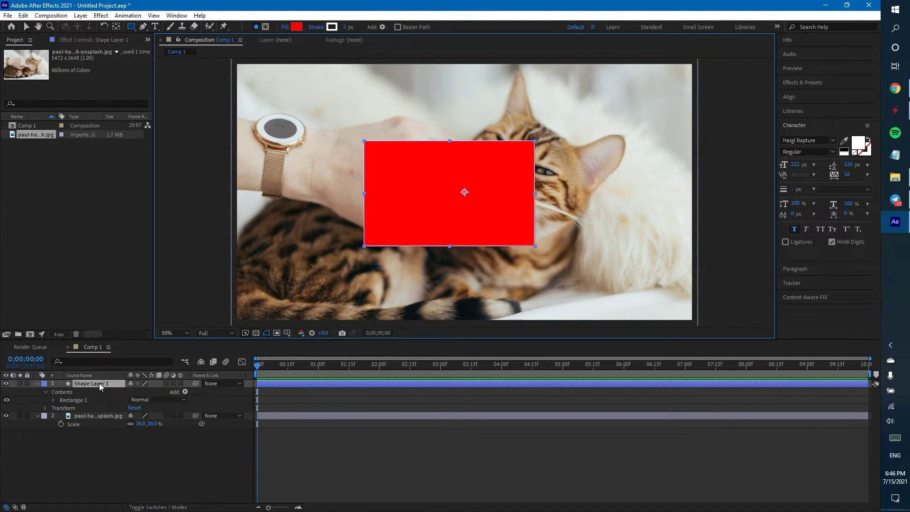
key(Delete)
Draw a rectangular mask around the cat's face and the hand on the photo layer, and delete that mask.
click(98, 382)
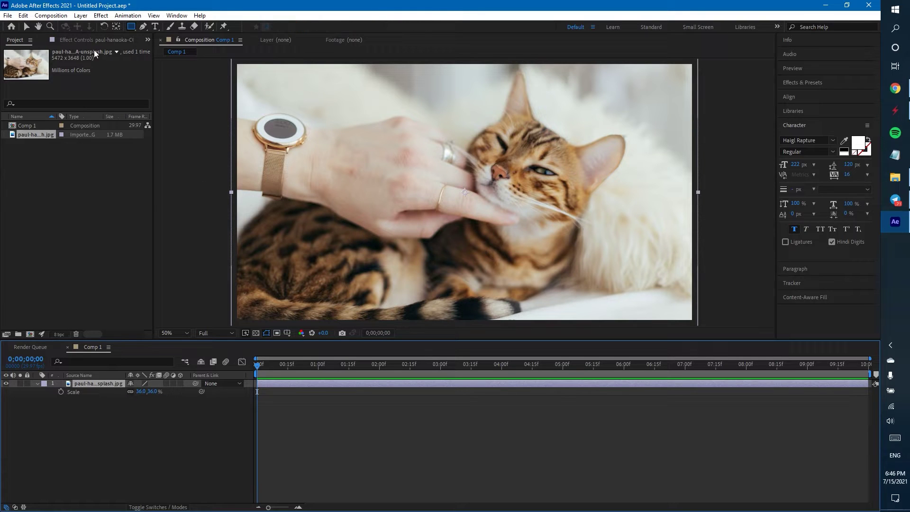
drag(366, 111, 436, 161)
drag(489, 202, 570, 271)
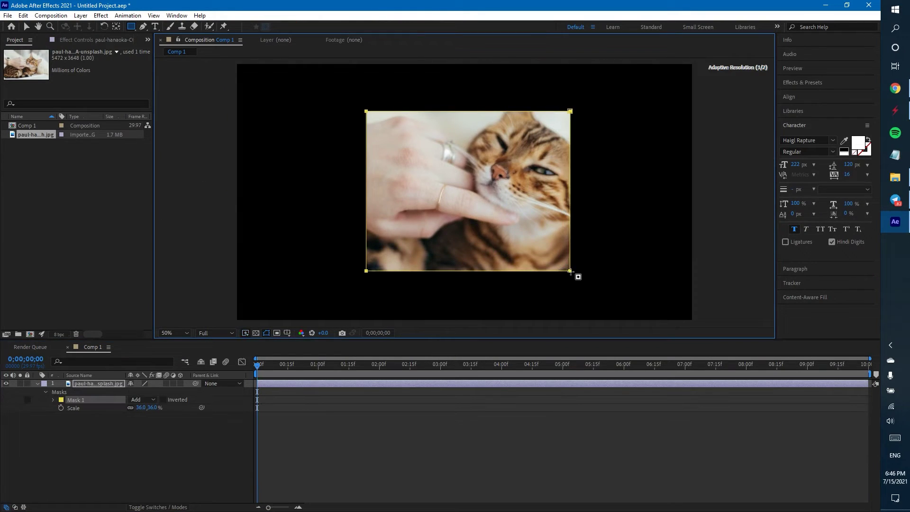
click(84, 399)
key(Delete)
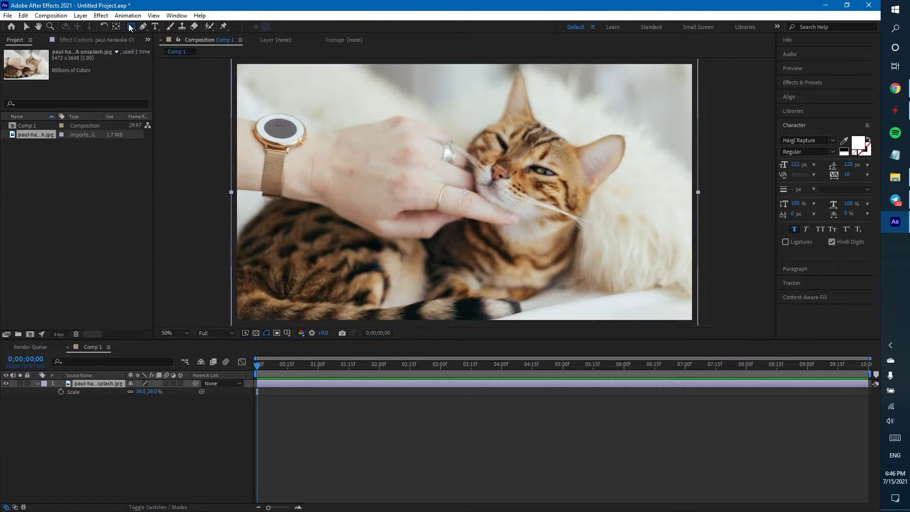
Trace a closed Pen tool mask around the cat's head and both ears on the photo layer.
click(130, 27)
click(188, 67)
click(143, 27)
click(484, 130)
click(502, 120)
click(506, 101)
click(510, 90)
click(514, 73)
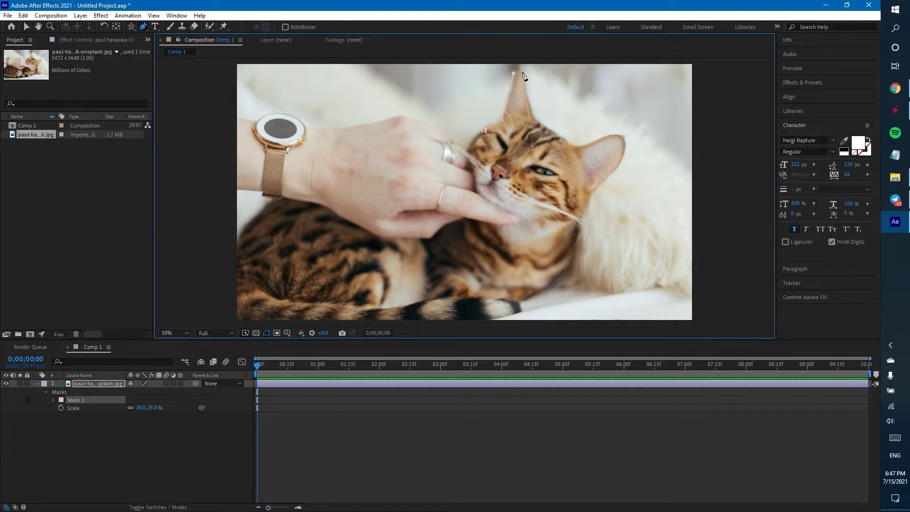
scroll(533, 83, up, 7)
scroll(564, 113, down, 3)
key(space)
drag(461, 224, 430, 248)
click(453, 203)
click(475, 229)
click(522, 259)
drag(542, 275, 550, 276)
click(612, 254)
drag(630, 251, 634, 253)
click(644, 271)
drag(659, 290, 645, 144)
click(624, 146)
click(613, 166)
click(572, 206)
click(559, 219)
click(549, 262)
click(511, 276)
click(475, 280)
click(442, 273)
click(380, 252)
click(346, 233)
click(328, 212)
click(325, 186)
click(320, 167)
click(312, 143)
click(313, 125)
click(331, 109)
click(345, 95)
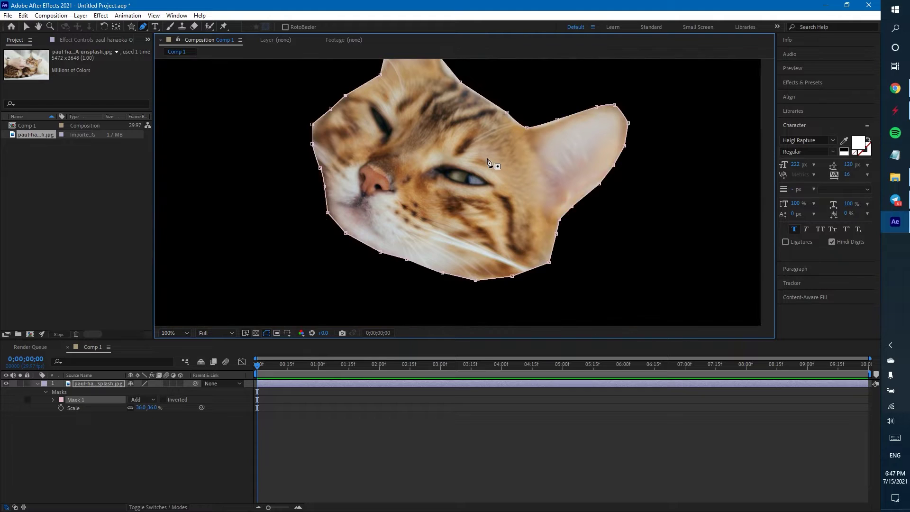
scroll(486, 156, down, 1)
scroll(485, 154, up, 1)
key(v)
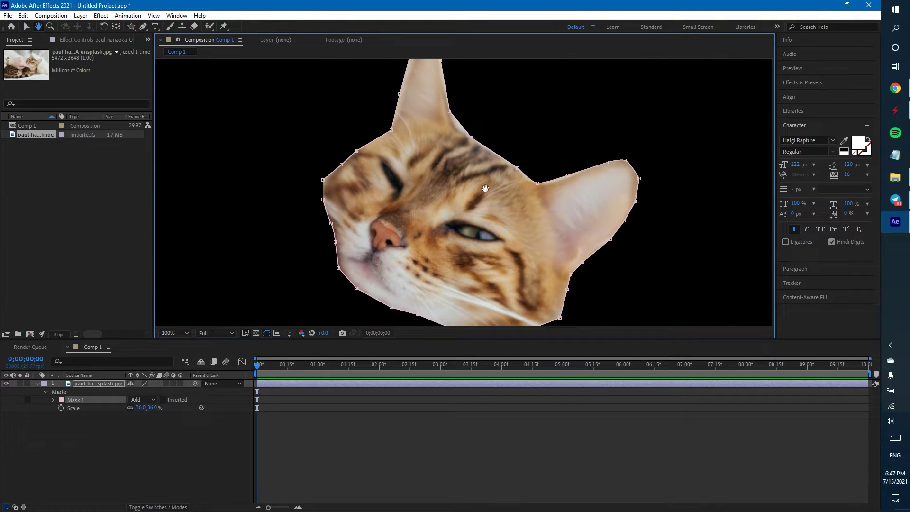
scroll(484, 182, down, 2)
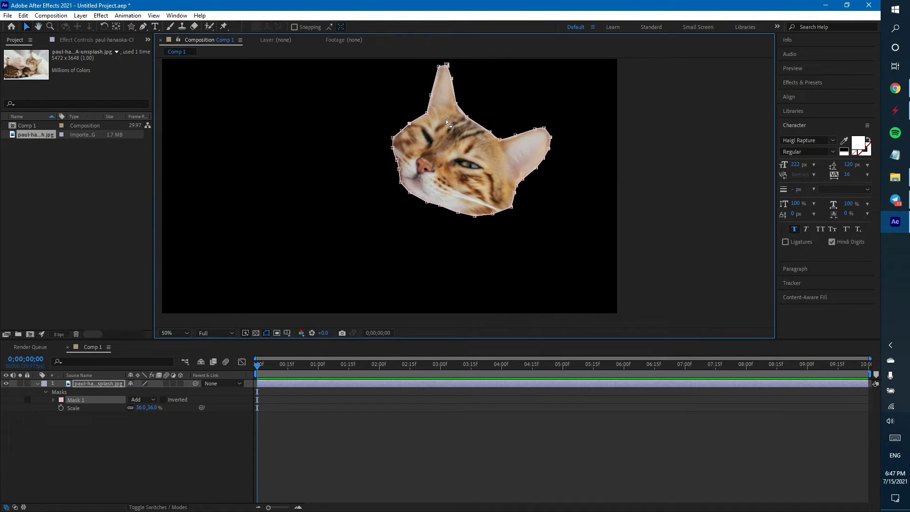
drag(497, 124, 492, 155)
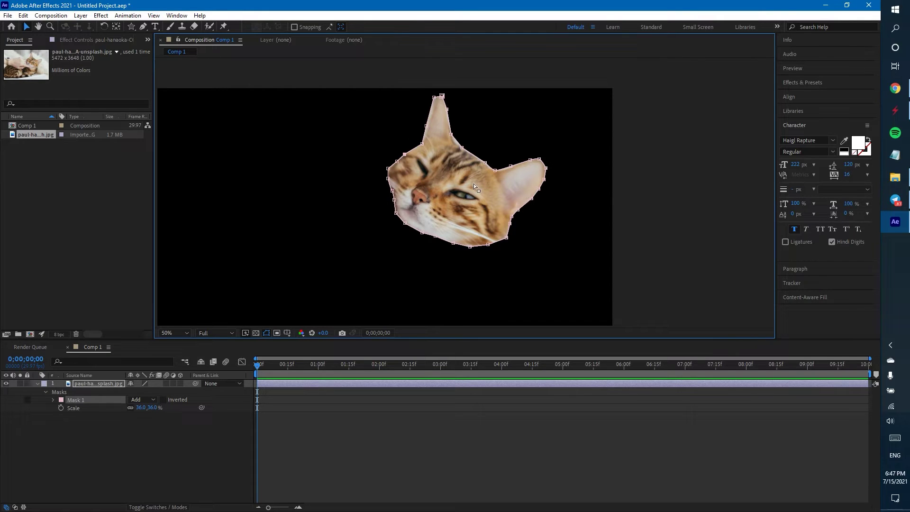
Set the feather of the cat head mask to 27 pixels, keeping its expansion at 0.
click(73, 400)
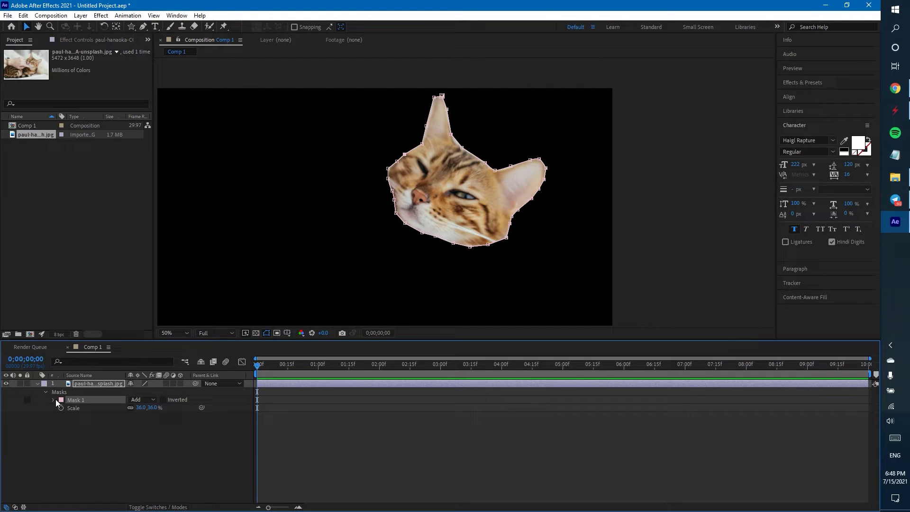
click(53, 399)
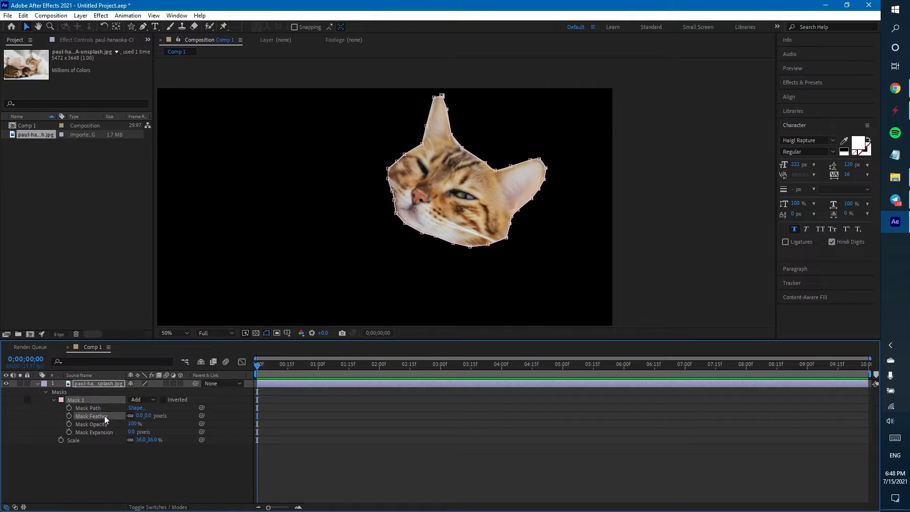
drag(139, 415, 212, 417)
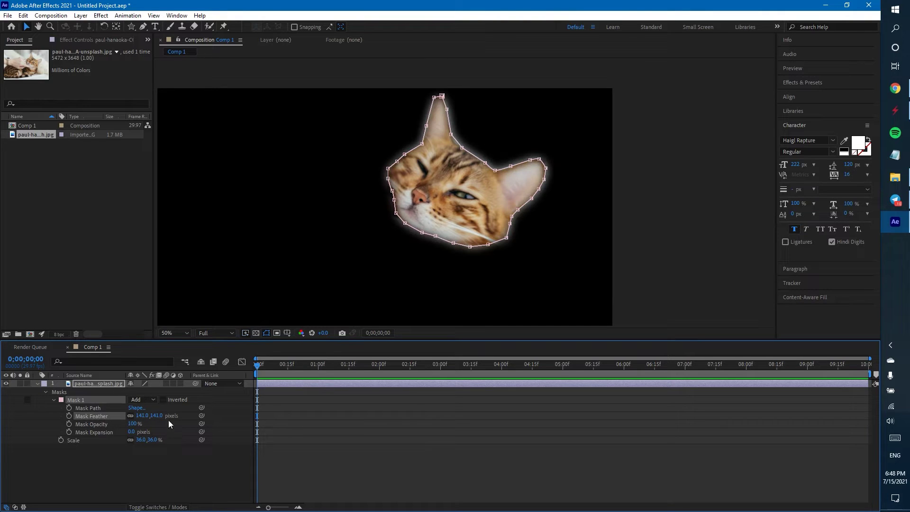
drag(144, 416, 83, 399)
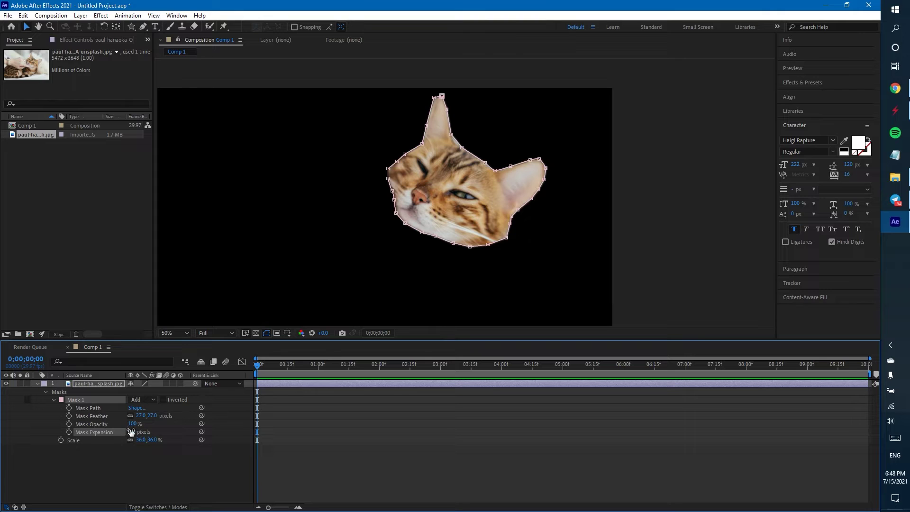
mouse_move(136, 431)
mouse_down()
mouse_move(76, 432)
mouse_move(230, 427)
mouse_move(357, 340)
mouse_move(71, 427)
mouse_move(135, 430)
mouse_up()
Draw a second, rectangular mask over the fingers and the lower part of the cat's face on the photo layer.
click(132, 27)
click(167, 26)
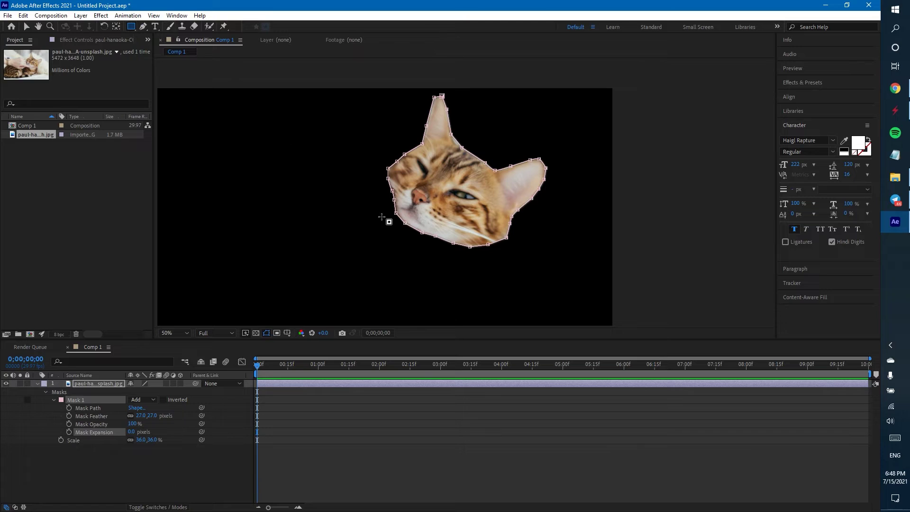
drag(314, 157, 437, 269)
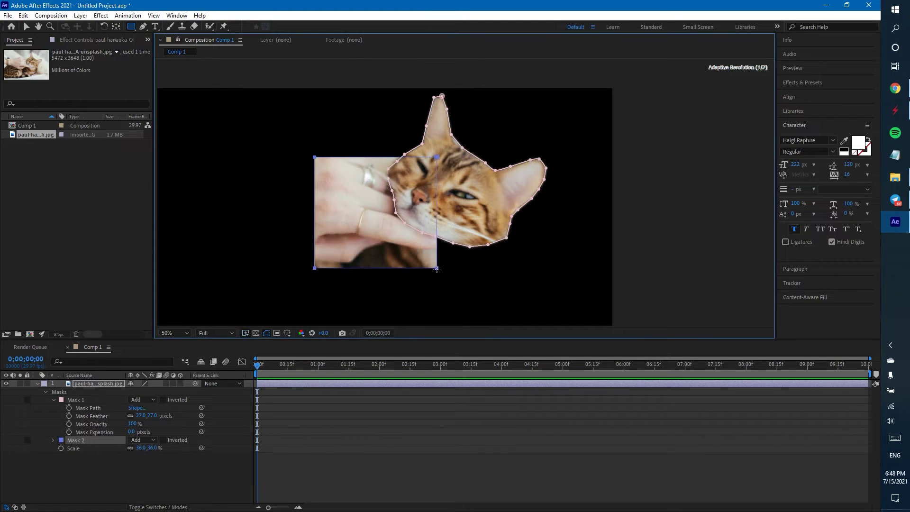
Try the Subtract and Intersect modes on Mask 1.
click(145, 401)
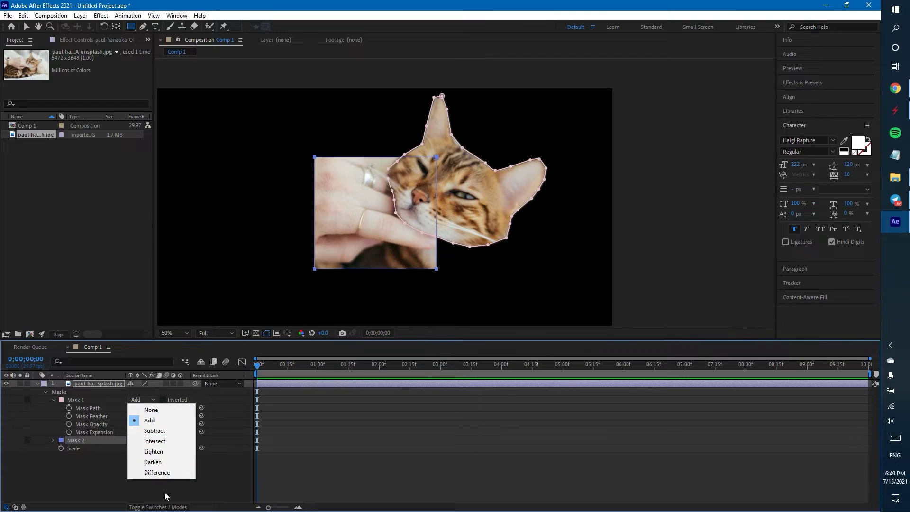
click(173, 431)
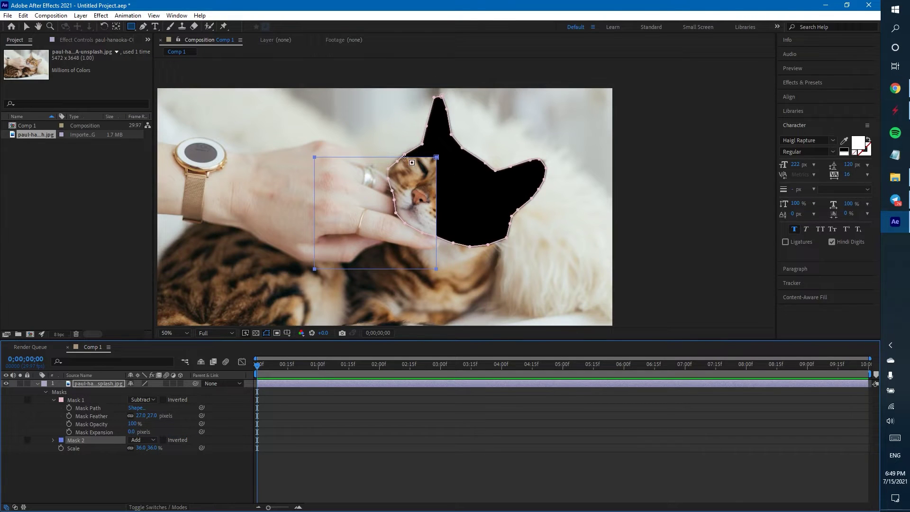
click(90, 400)
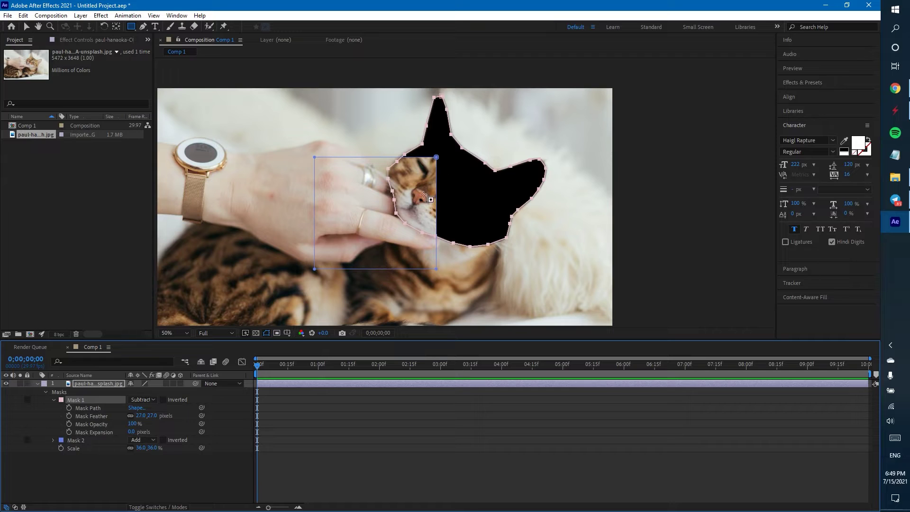
click(144, 399)
click(173, 440)
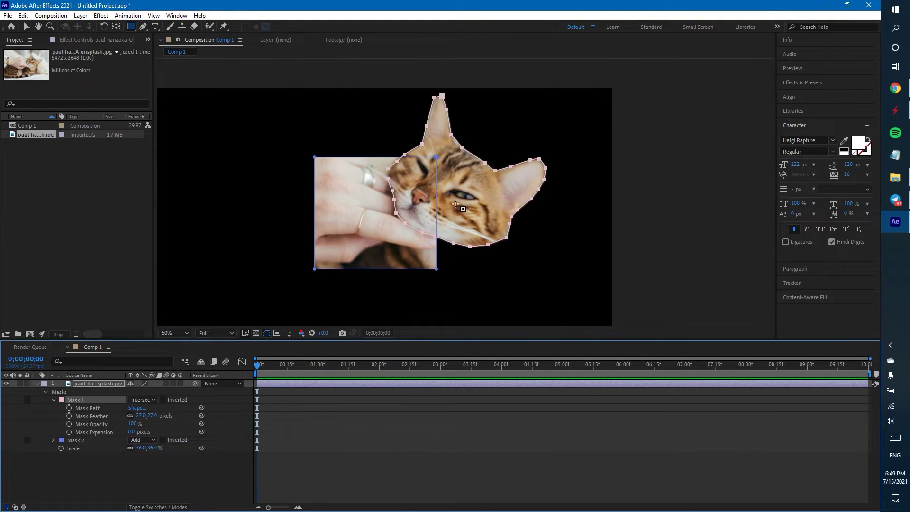
Cycle Mask 1 through the Darken, Difference, Add and Subtract modes to compare their effect.
click(142, 399)
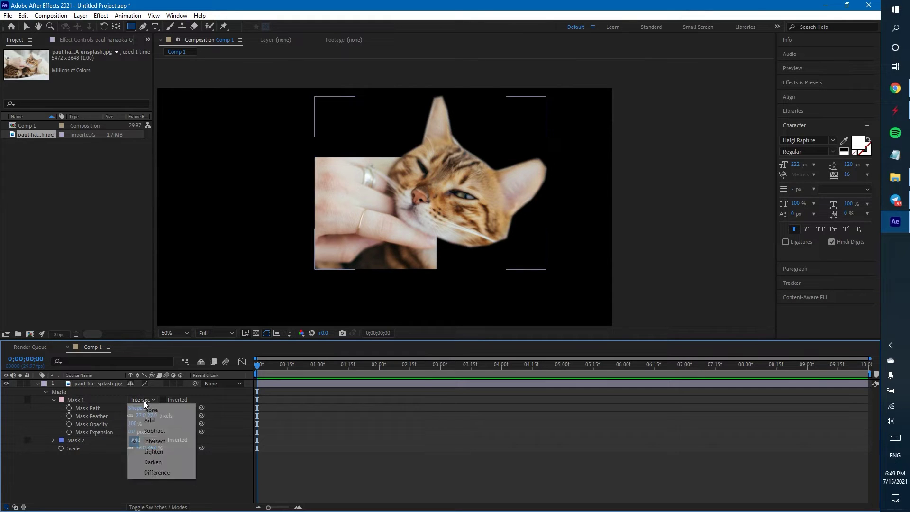
click(160, 417)
click(143, 399)
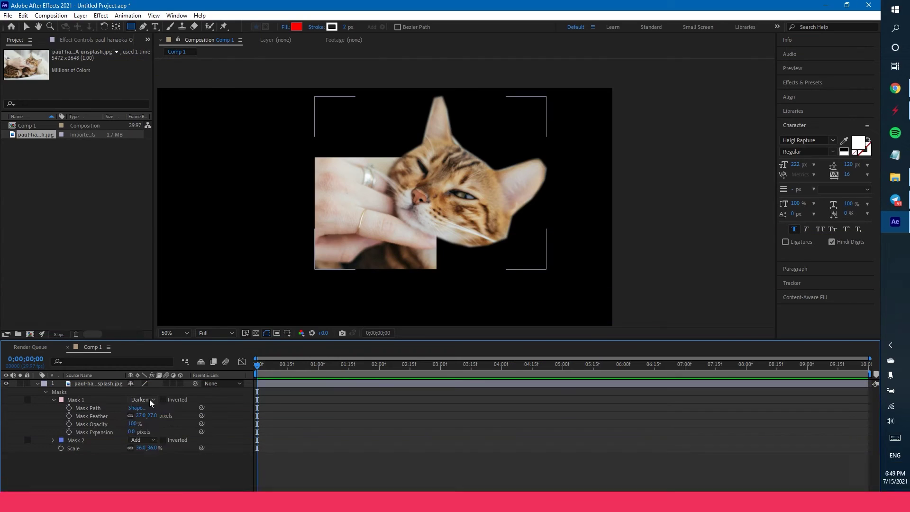
click(147, 399)
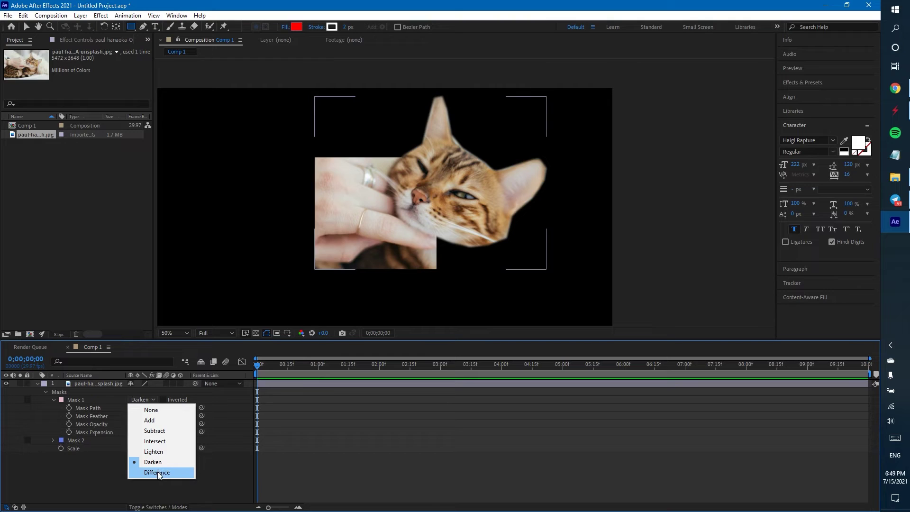
click(158, 470)
click(149, 399)
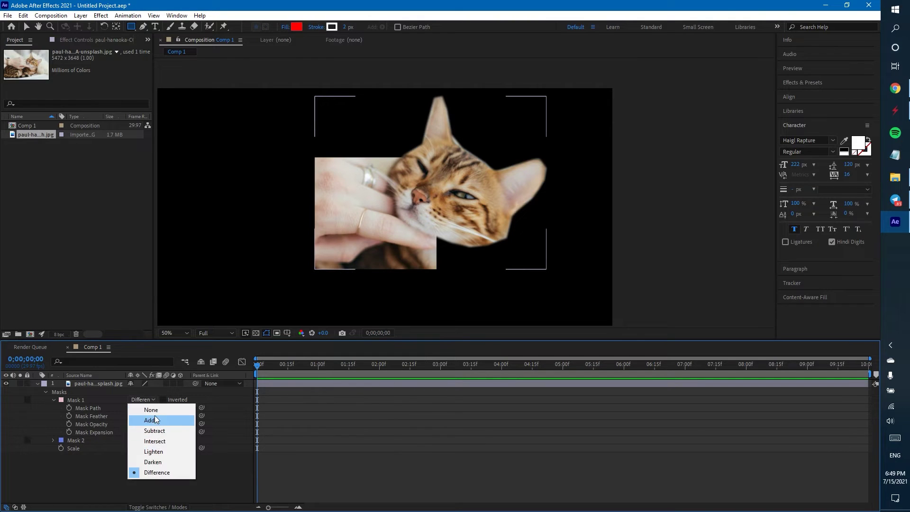
click(163, 421)
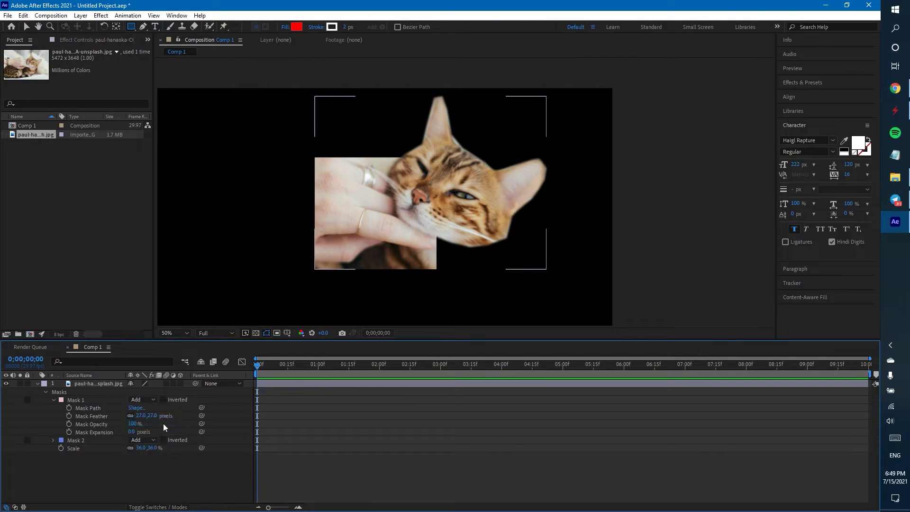
click(140, 399)
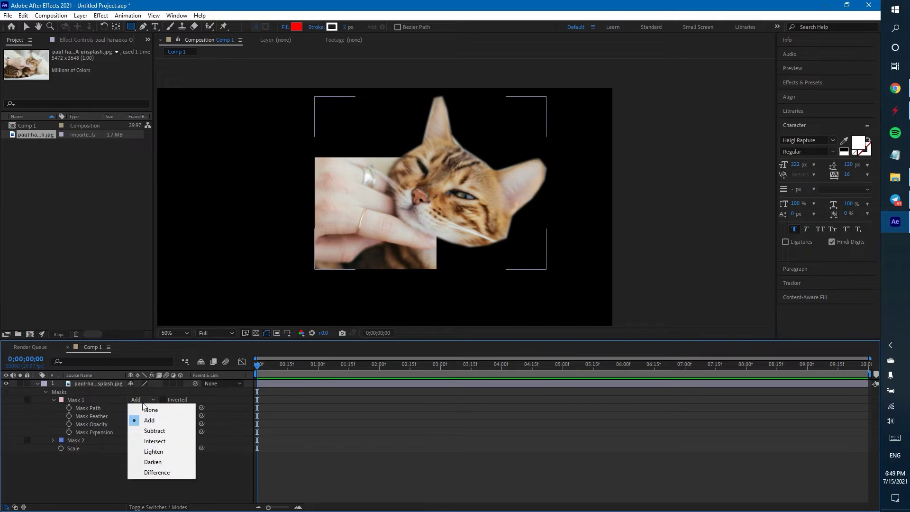
click(152, 431)
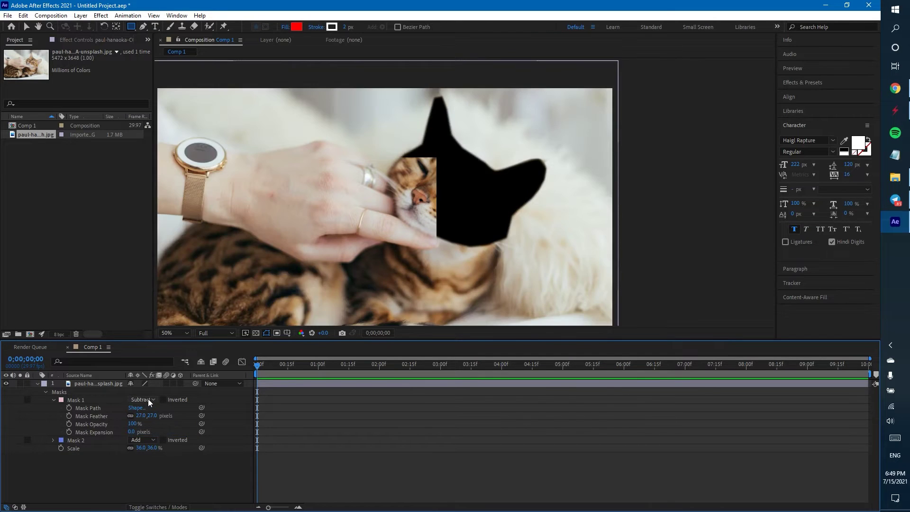
Expand Mask 2 to examine its path, feather, opacity and expansion properties, and collapse it again.
click(90, 439)
click(54, 439)
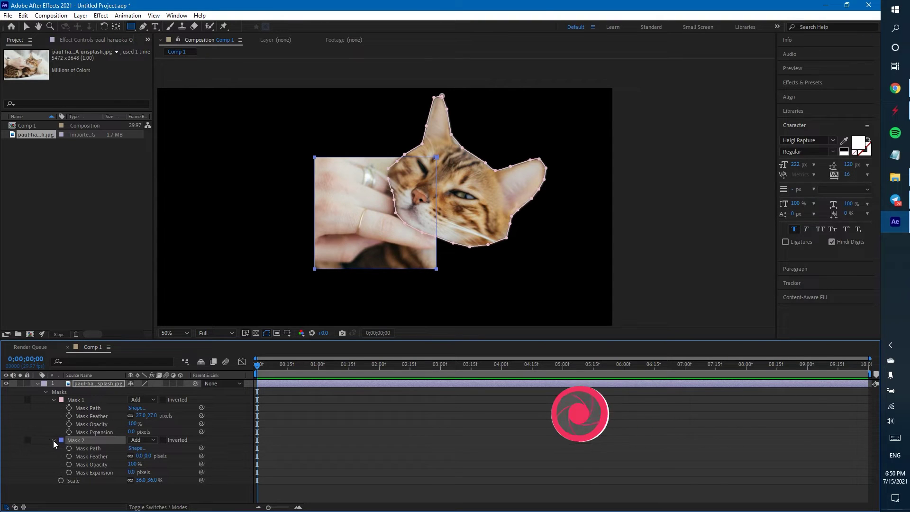
click(54, 441)
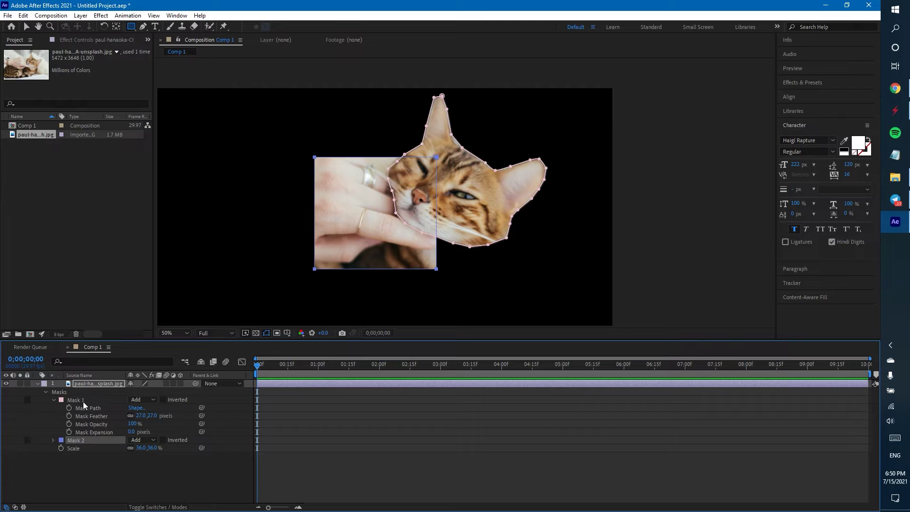
Collapse the properties of Mask 1 in the layer and select Mask 2.
click(84, 401)
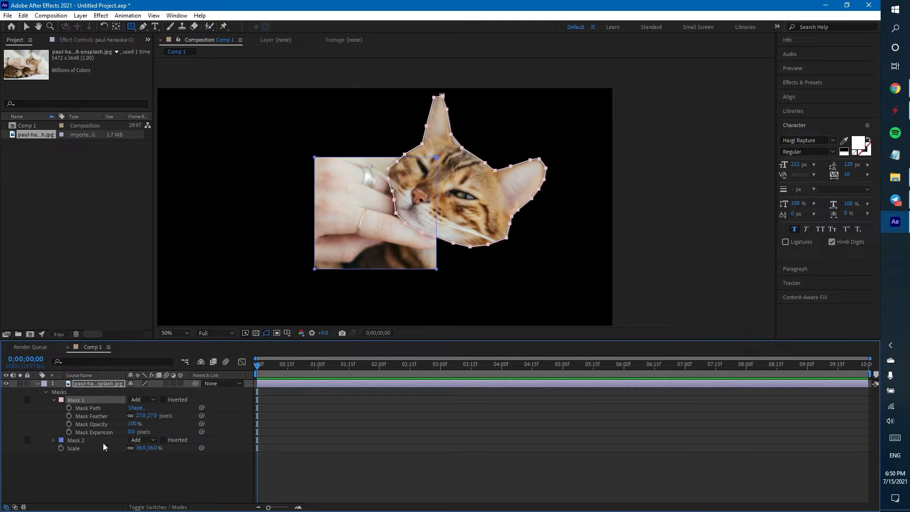
click(90, 409)
click(54, 399)
click(68, 407)
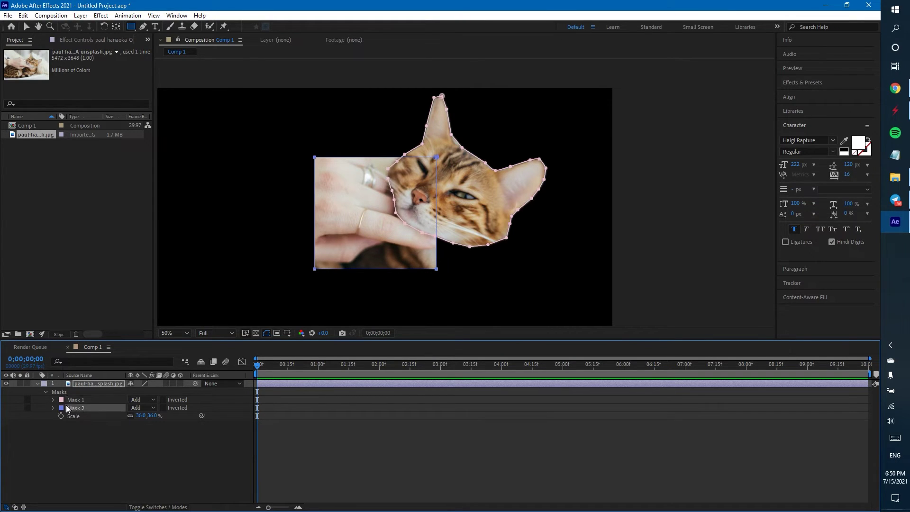
Expand Mask 2, start keyframing its Mask Path at the first frame and add a second keyframe at 0;00;00;21.
click(53, 407)
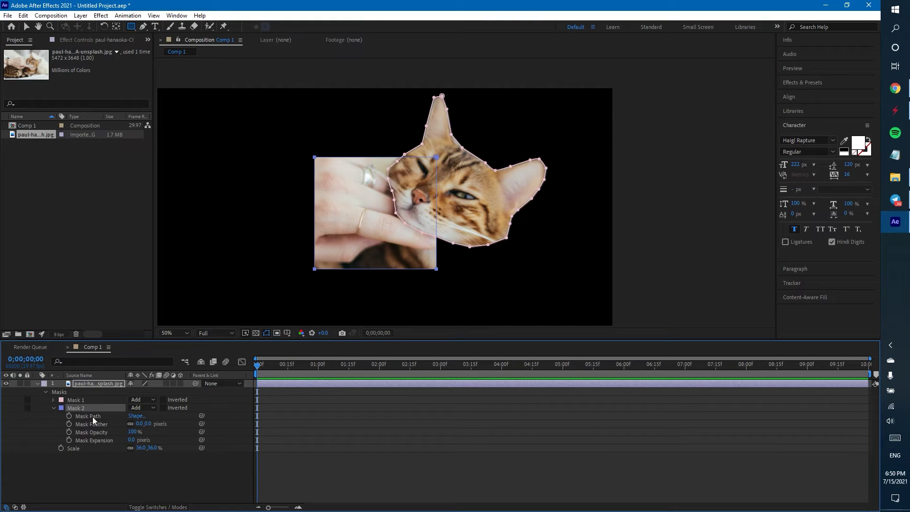
click(92, 417)
click(70, 416)
drag(258, 366, 299, 366)
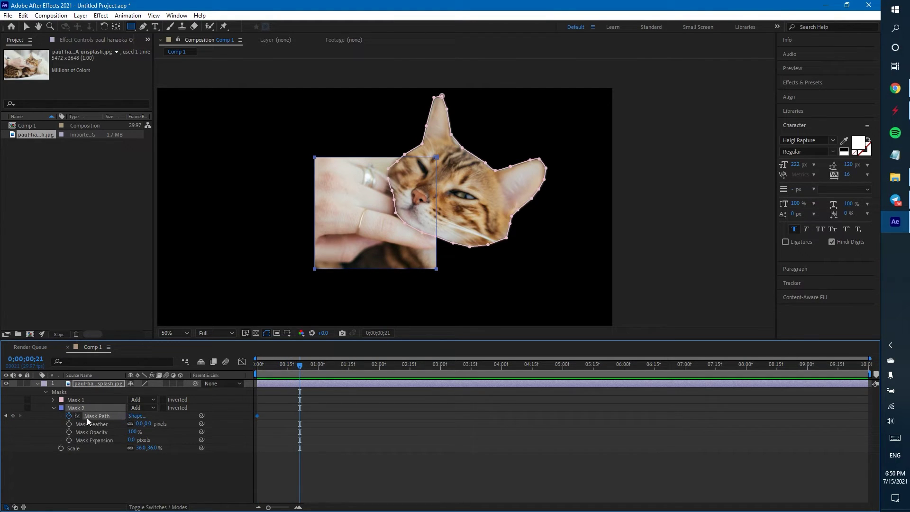
click(13, 415)
Stretch the rectangular mask at 0;00;00;21 by moving its lower-left and upper-left corner points outward with the Selection tool.
key(v)
drag(289, 255, 184, 242)
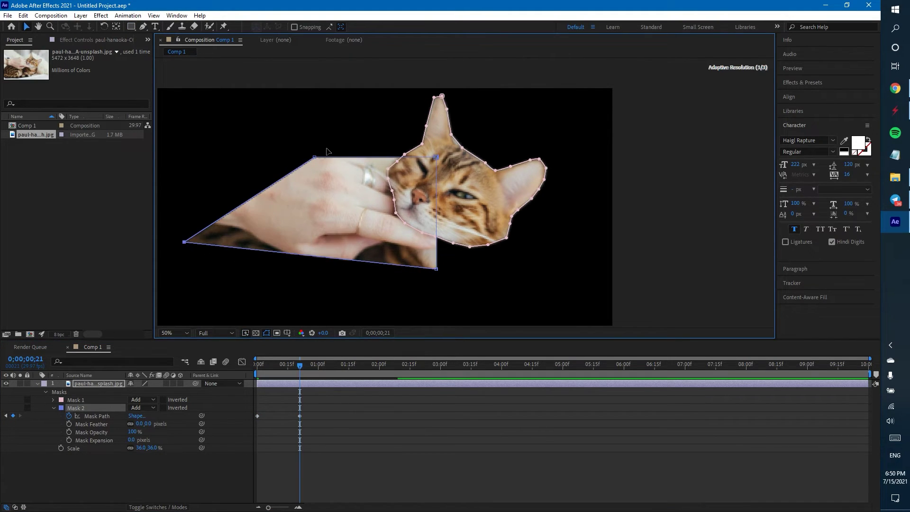
drag(318, 158, 221, 73)
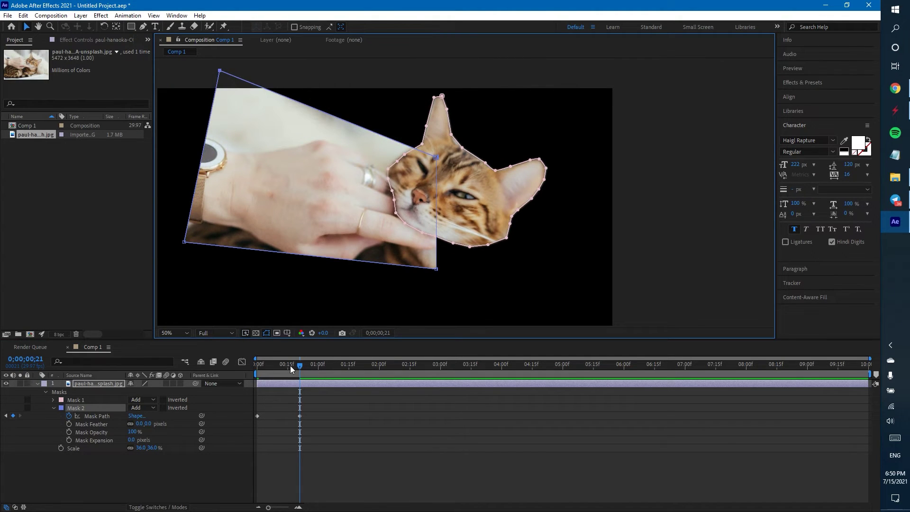
Play the mask path animation from the first frame and return the time indicator to the start.
drag(290, 366, 203, 368)
key(space)
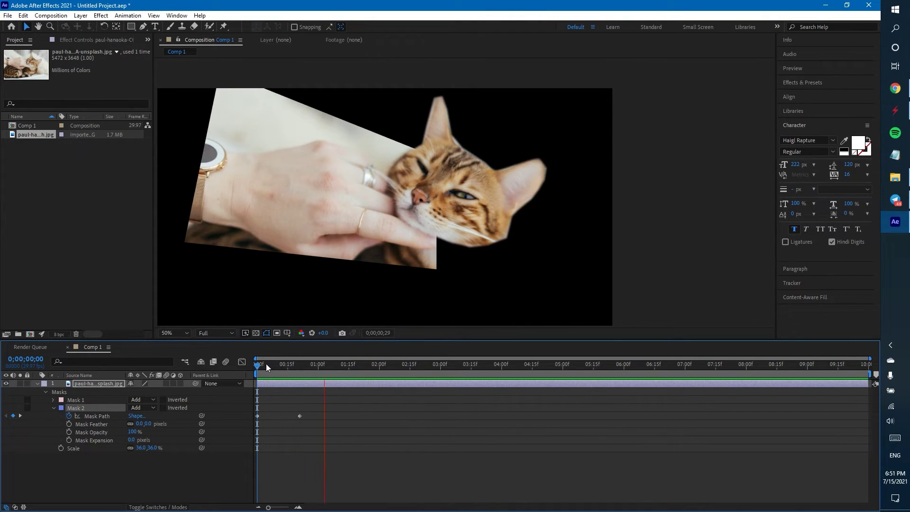
key(space)
key(space)
key(space)
drag(272, 367, 206, 368)
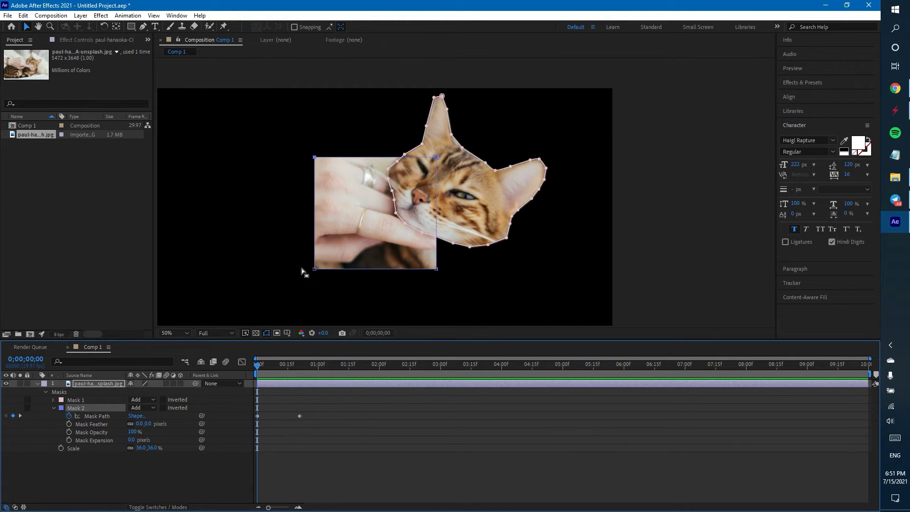
Reshape Mask 2 at the first frame by moving its upper-left and lower-left corner points outward, and deselect the path.
drag(281, 242, 326, 299)
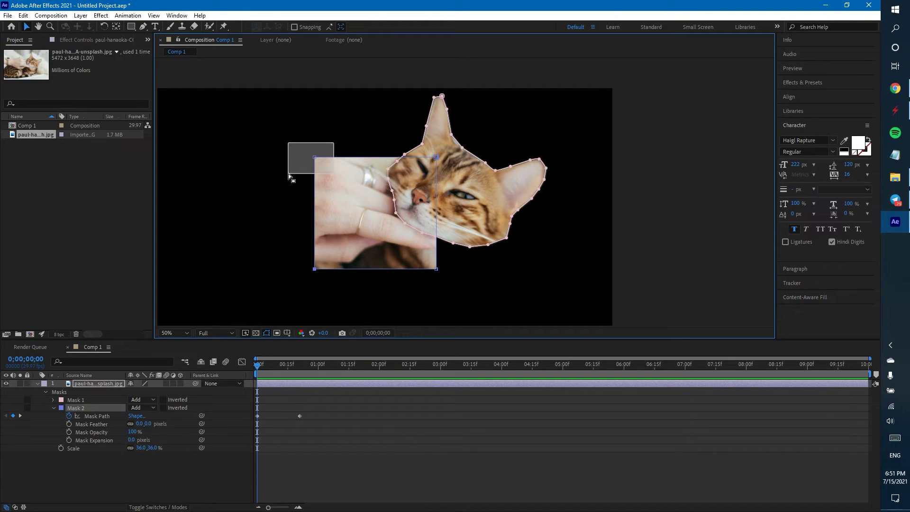
drag(291, 176, 273, 121)
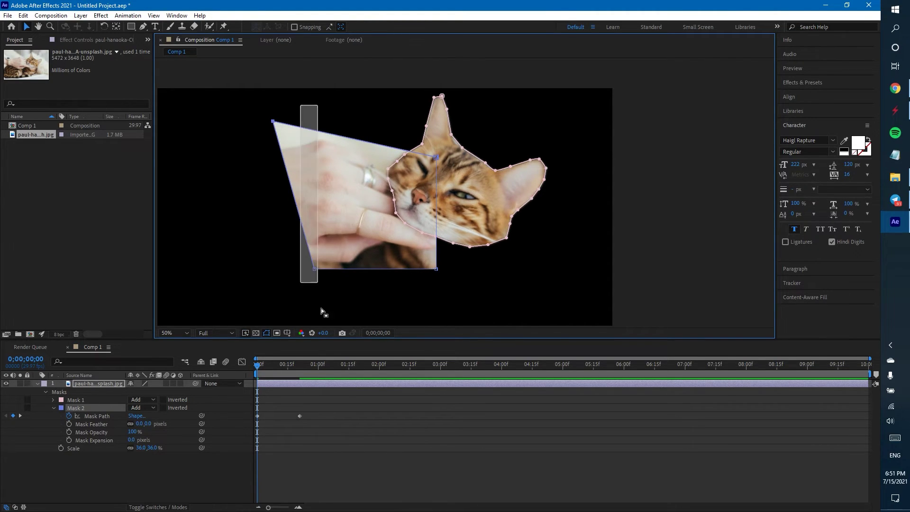
drag(320, 308, 261, 315)
drag(344, 112, 254, 305)
drag(272, 120, 242, 130)
drag(320, 116, 213, 107)
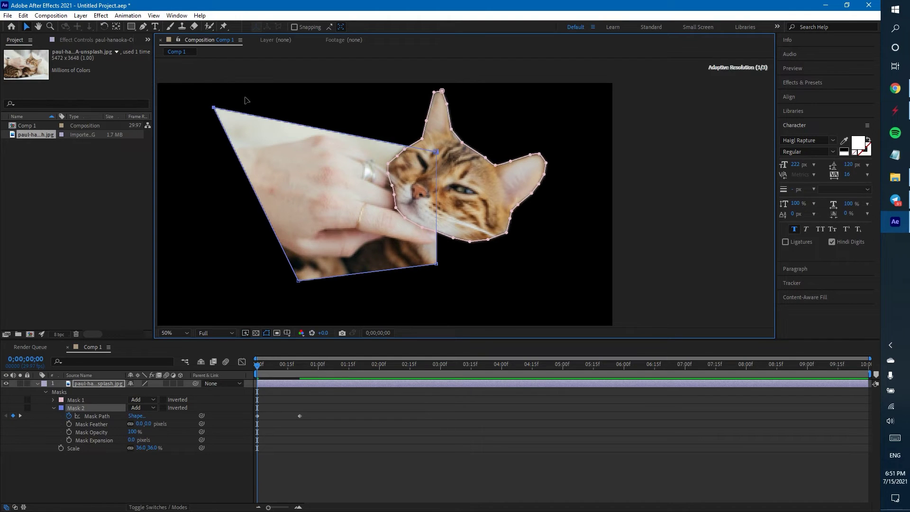
click(230, 104)
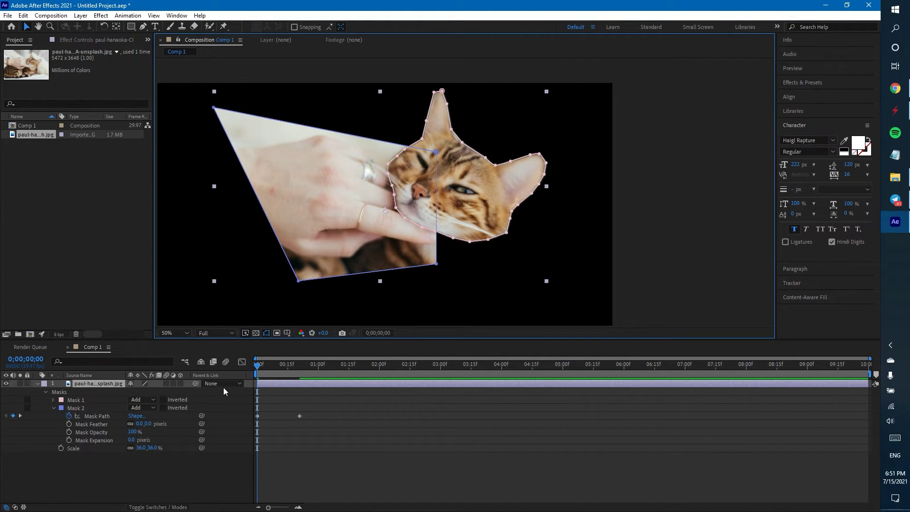
Select all points of the Mask 2 path and shift the whole mask slightly down and to the right.
click(86, 410)
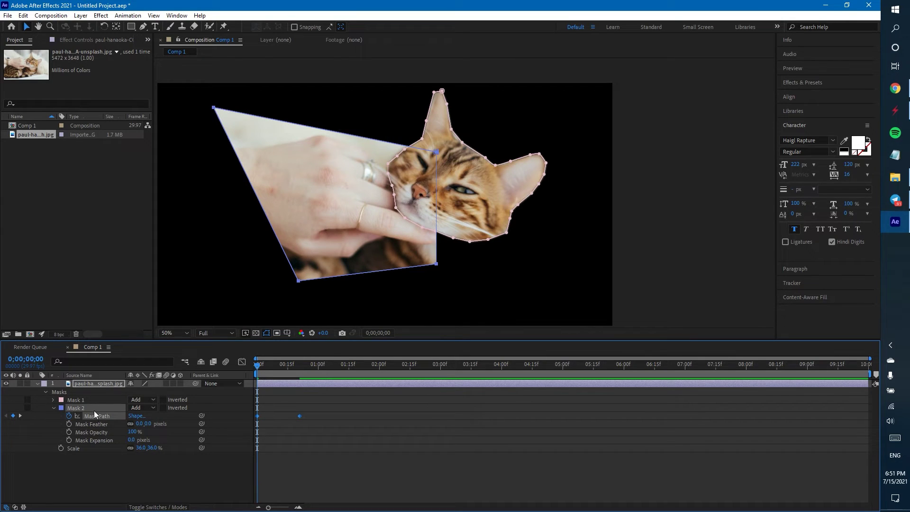
drag(214, 108, 229, 132)
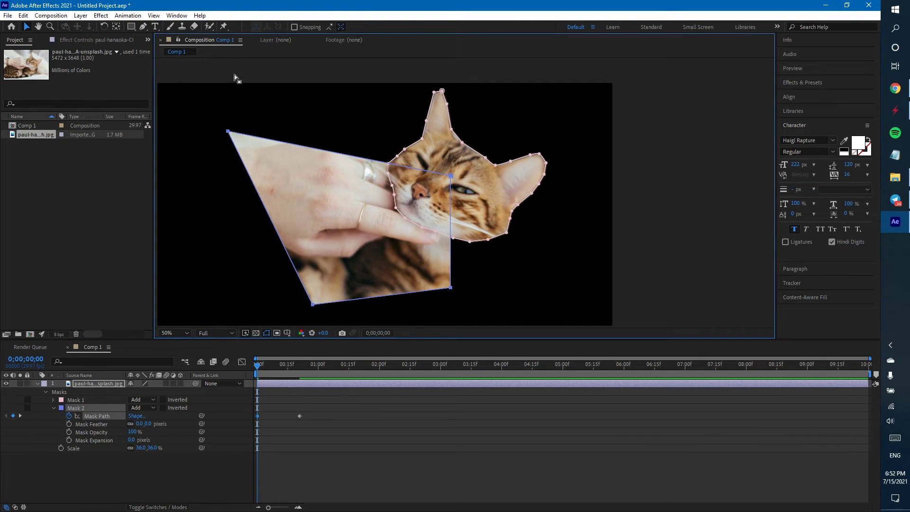
click(255, 106)
Free-transform Mask 2 to move it up and to the left, then try rotating it and undo the rotation.
click(100, 407)
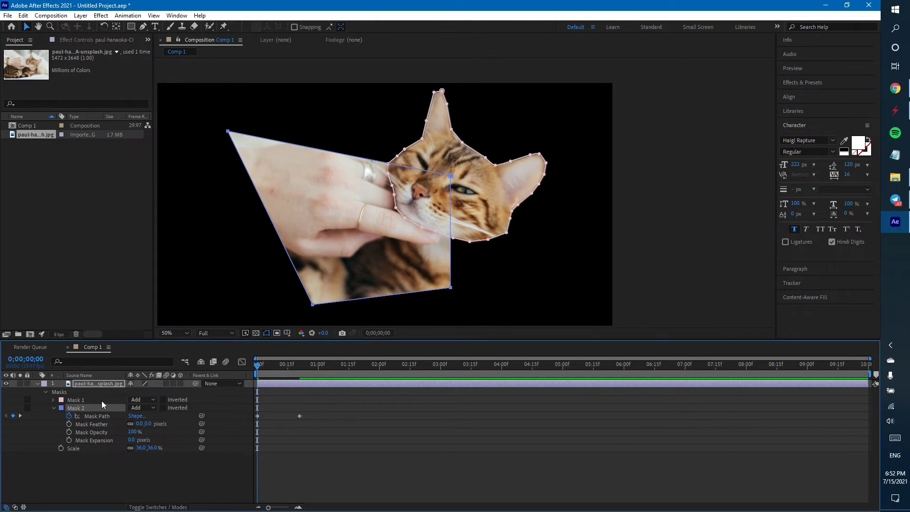
double_click(230, 134)
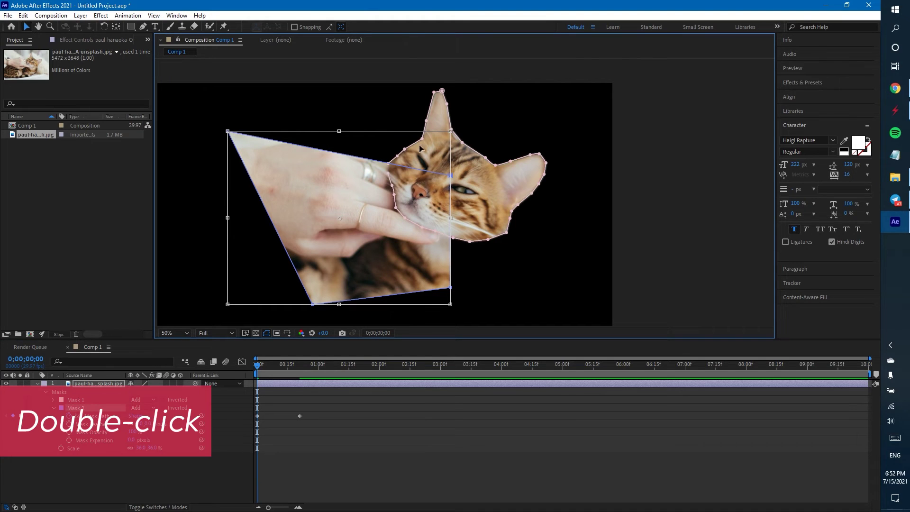
drag(329, 188, 284, 159)
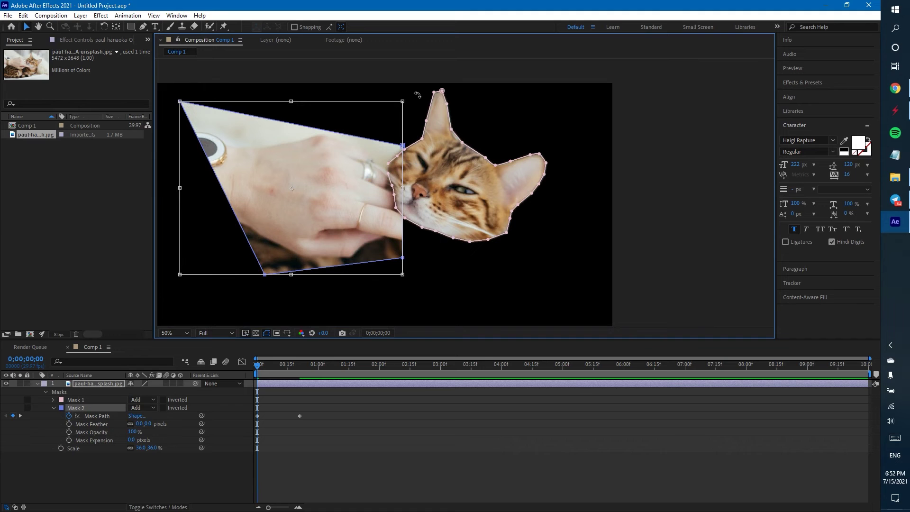
drag(422, 90, 422, 270)
key(ctrl+z)
key(Return)
Free-transform Mask 2 to rotate it clockwise and move it right so it overlaps the cat's face.
click(95, 408)
key(ctrl+t)
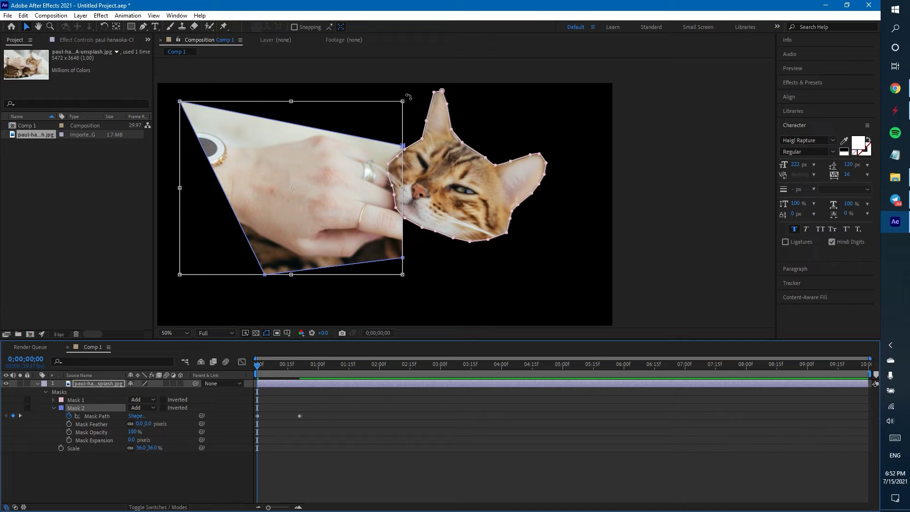
drag(408, 98, 435, 173)
drag(310, 179, 436, 189)
key(Return)
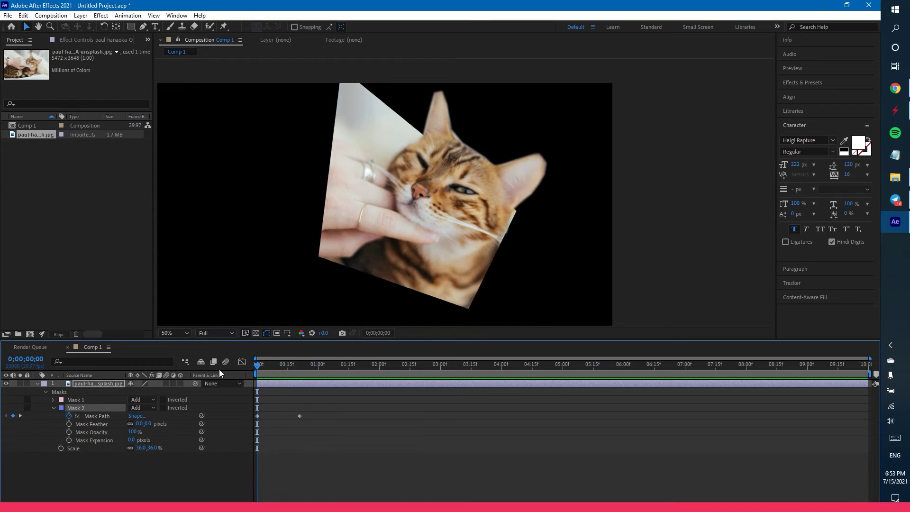
Go back and forth between the two Mask Path keyframes to compare the shapes, ending at 0;00;00;21.
key(k)
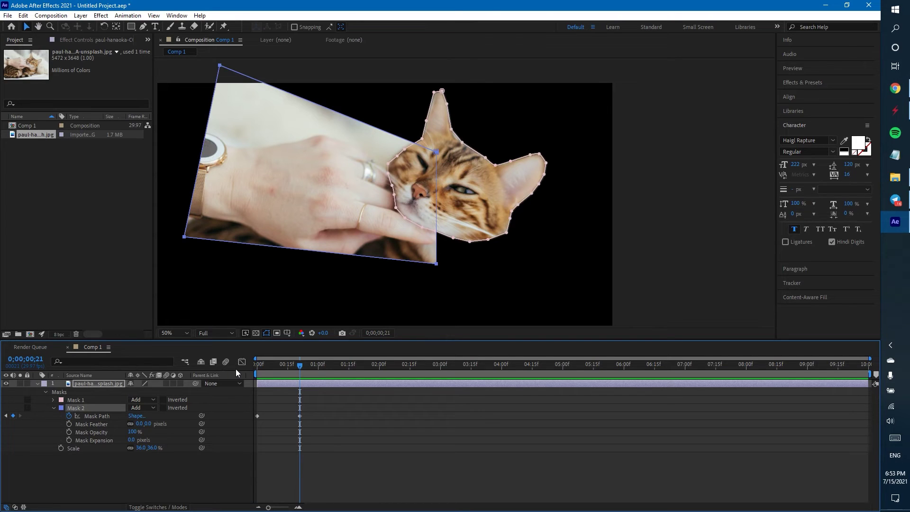
drag(274, 368, 220, 366)
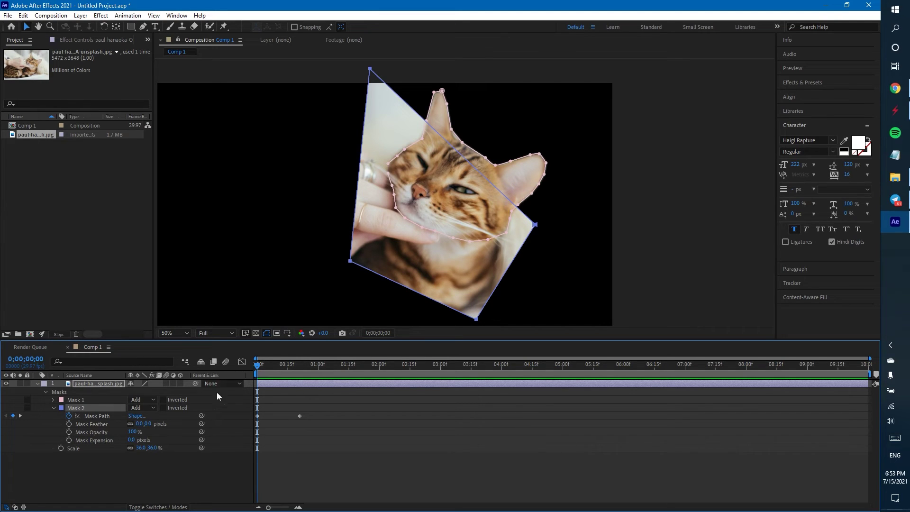
drag(269, 365, 300, 366)
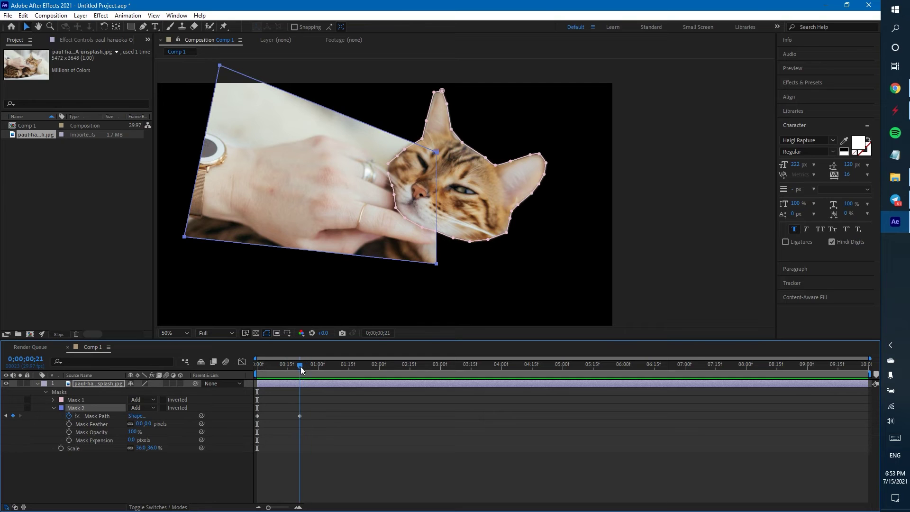
Select the two right corner points of Mask 2 at 0;00;00;21 and move them together up and left, clear of the cat's head.
drag(442, 279, 423, 143)
drag(436, 264, 391, 261)
key(ctrl+z)
click(111, 408)
click(435, 263)
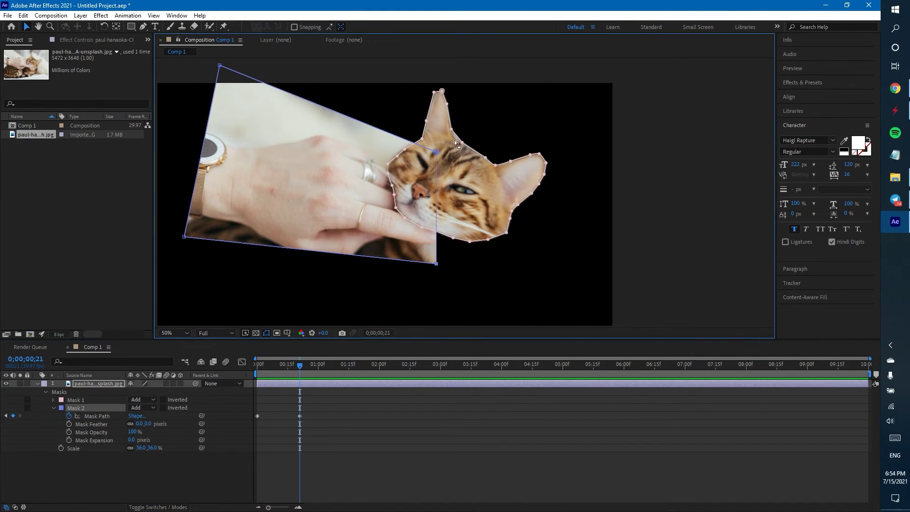
drag(436, 152, 350, 116)
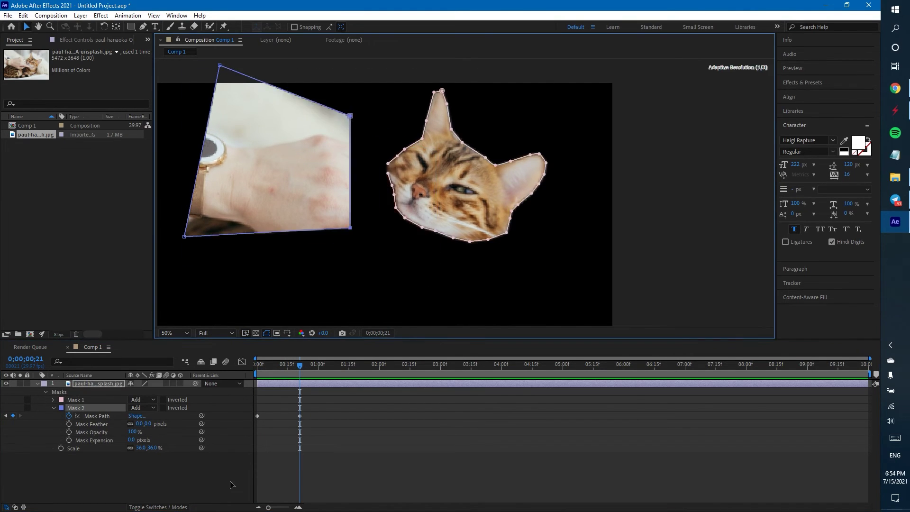
Invert Mask 2 to view its cut-out against the transparency grid, and turn the inversion back off.
click(163, 409)
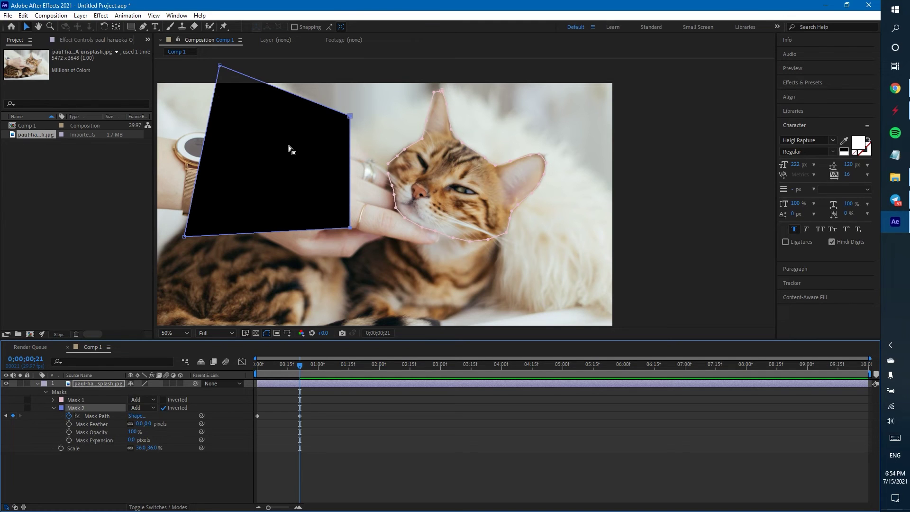
click(252, 334)
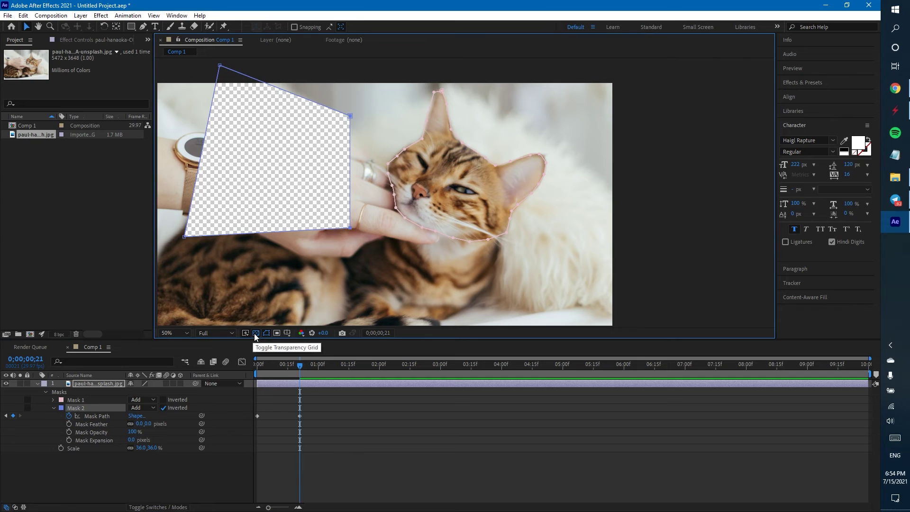
click(253, 334)
click(254, 334)
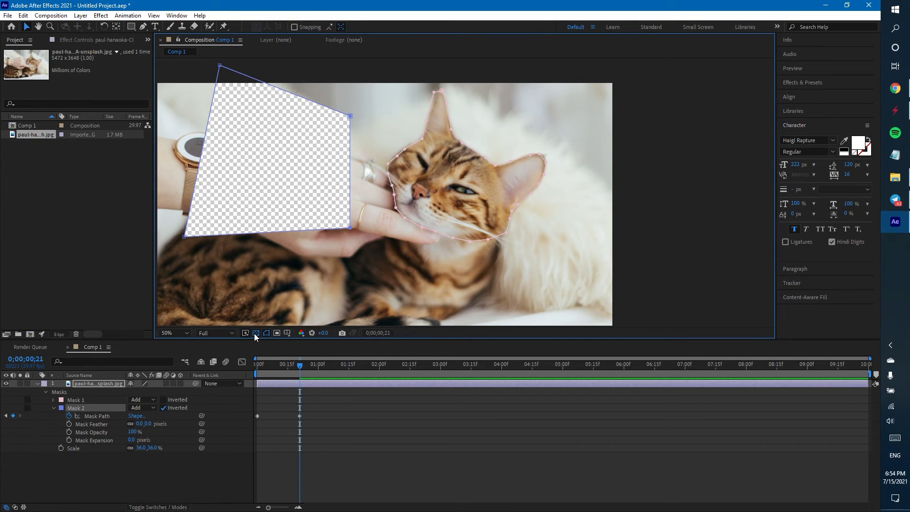
click(163, 408)
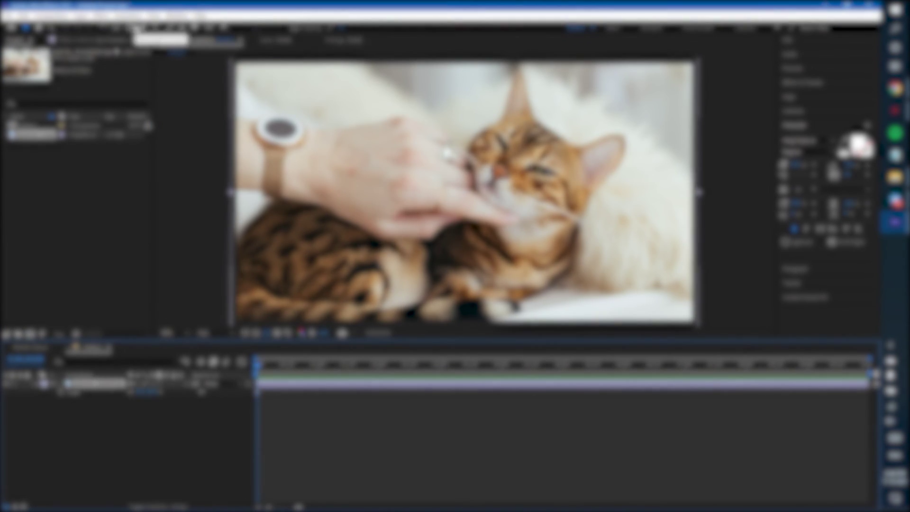
Get the Pen tool ready for tracing a mask around the cat's head on the photo layer.
click(143, 28)
scroll(372, 227, up, 2)
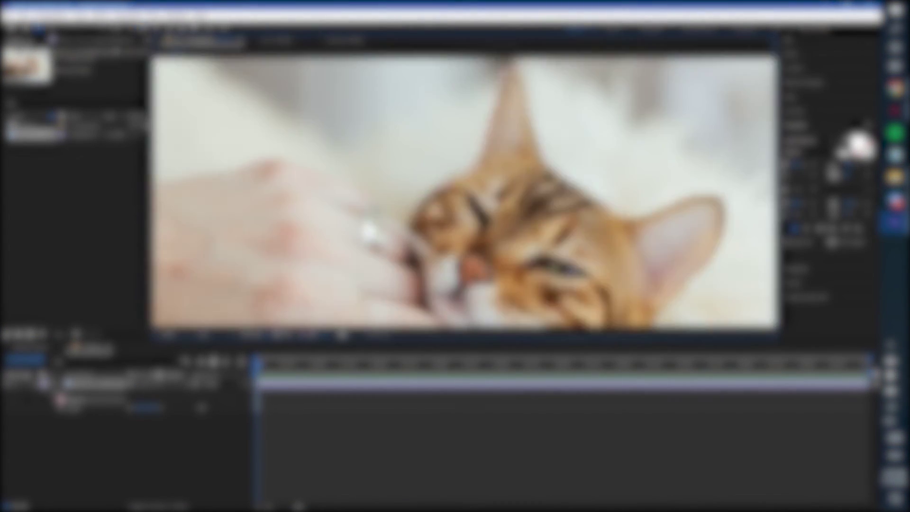
drag(371, 228, 271, 141)
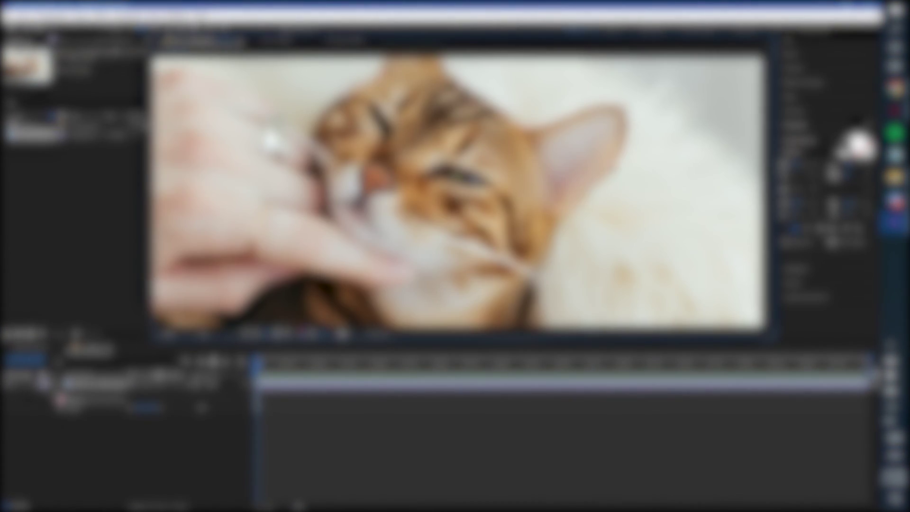